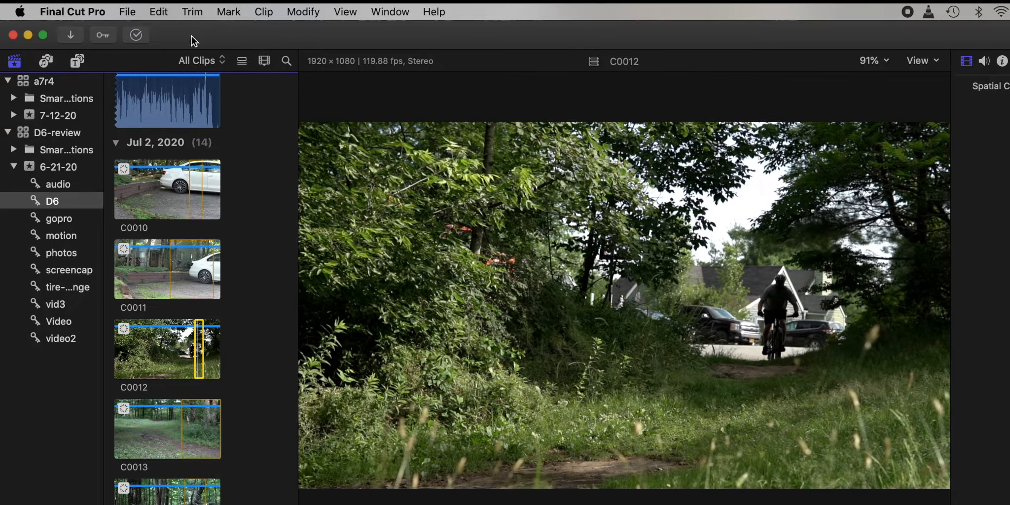
Step: Create a new project named "120p-slow-motion-2" in the 6-21-20 event, keeping the 1080p HD, 23.98p settings
click(128, 12)
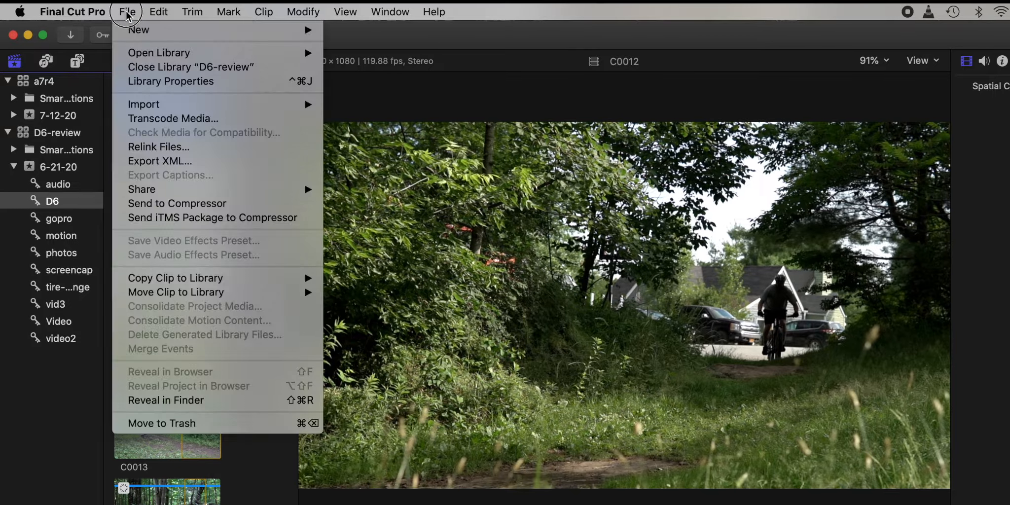
mouse_move(151, 31)
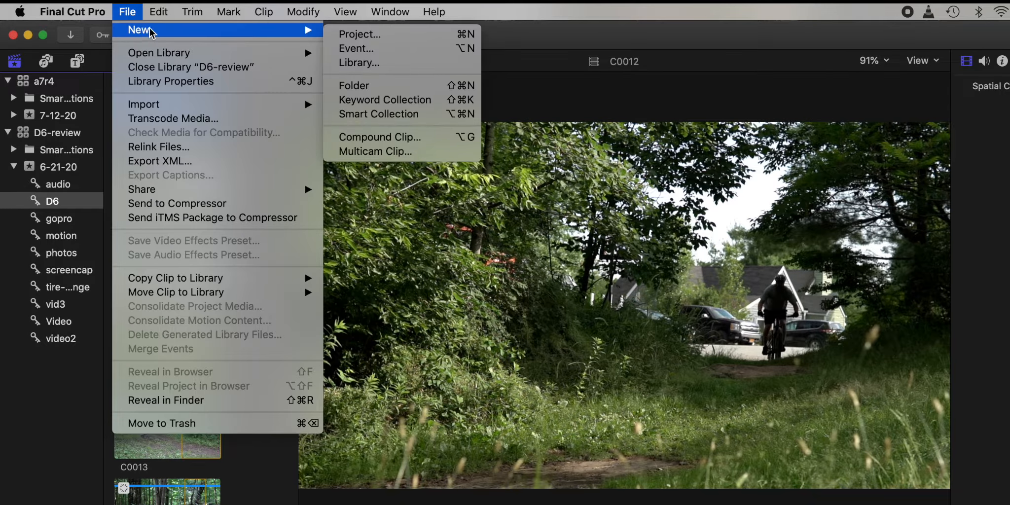
click(358, 39)
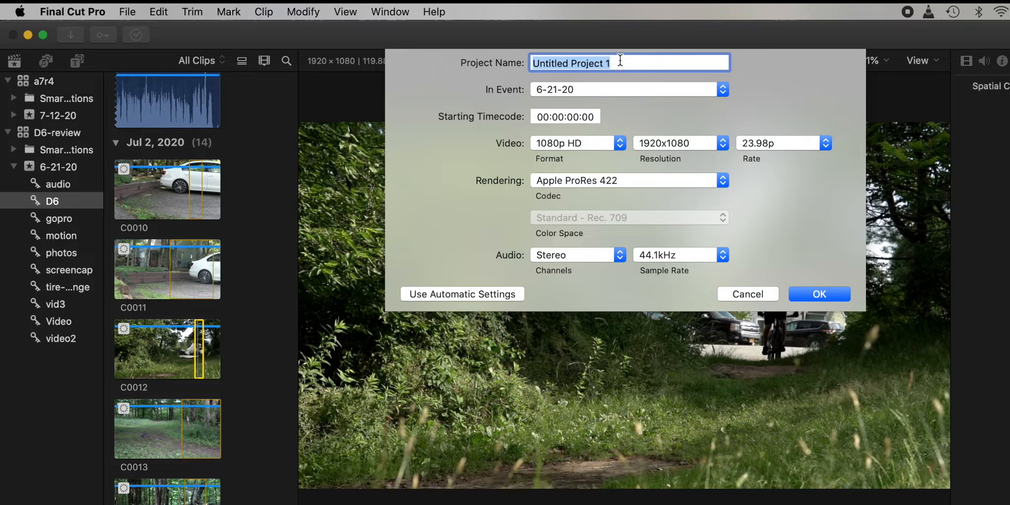
text(120p-slow-motion)
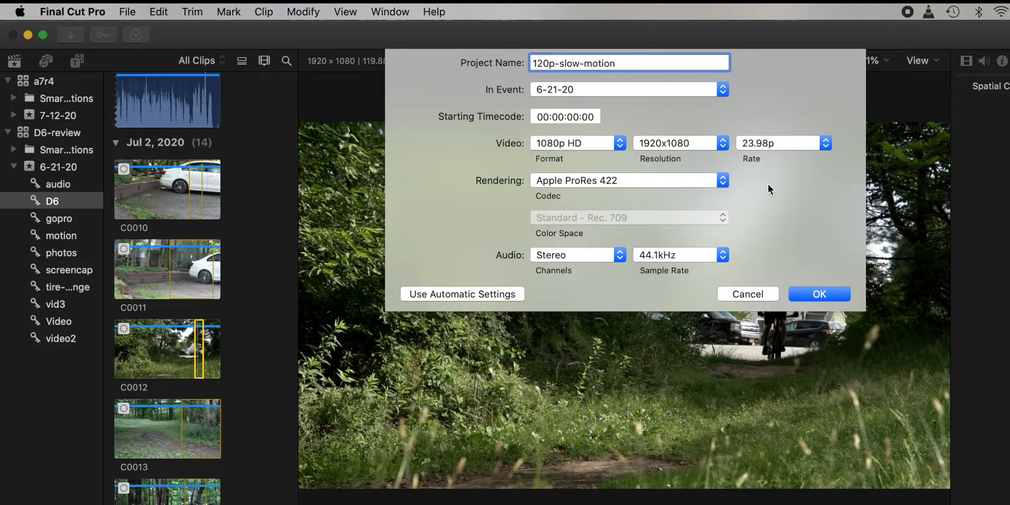
click(816, 296)
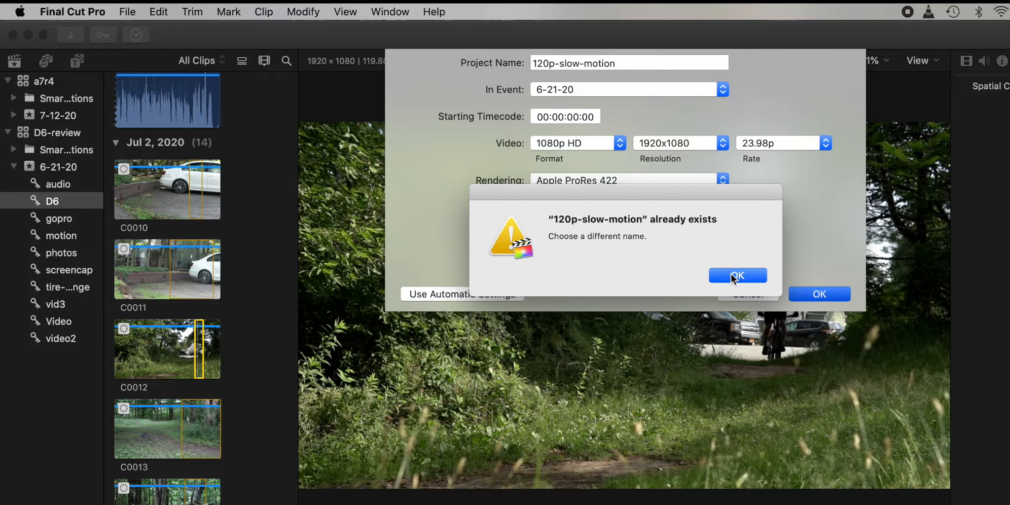
click(734, 275)
text(-2)
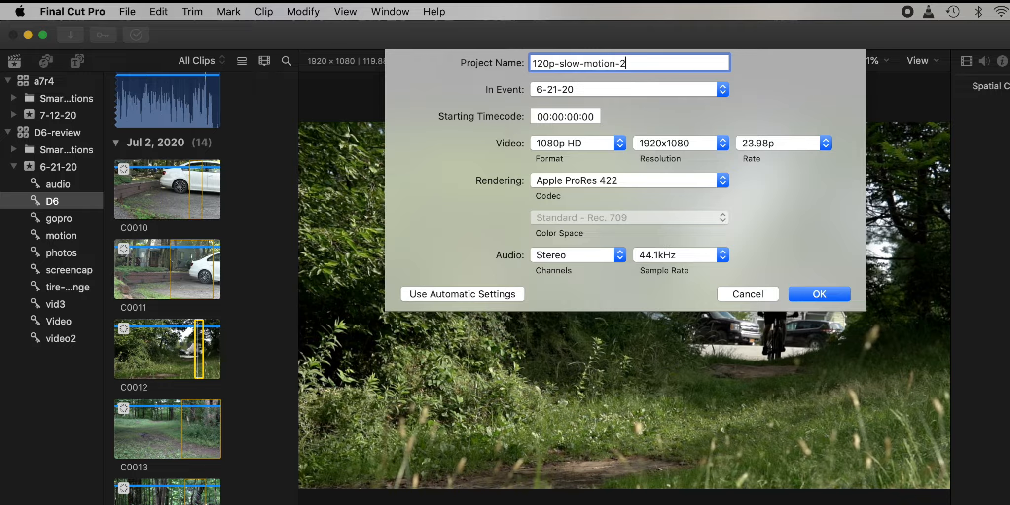
click(819, 295)
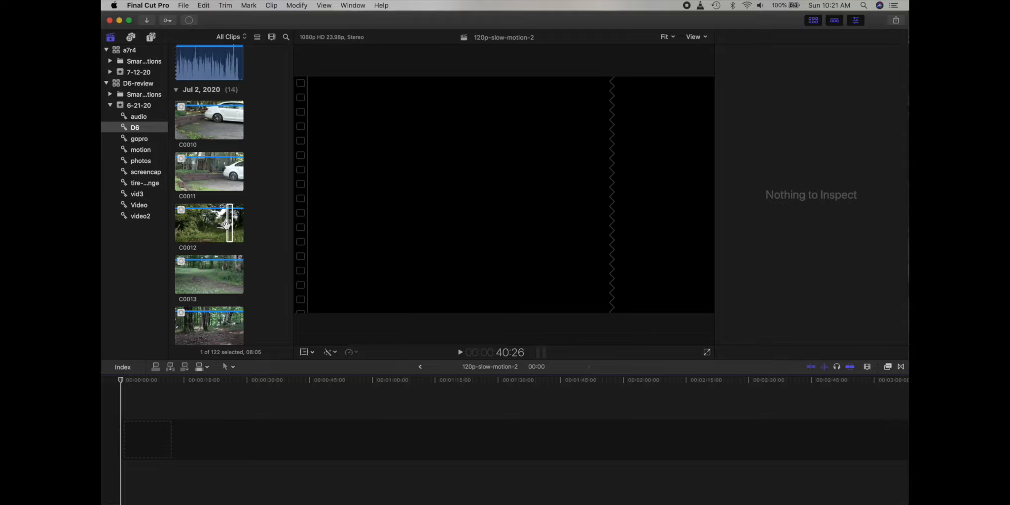
Step: Add the marked range of clip C0012 to the start of the timeline and play it back
click(227, 224)
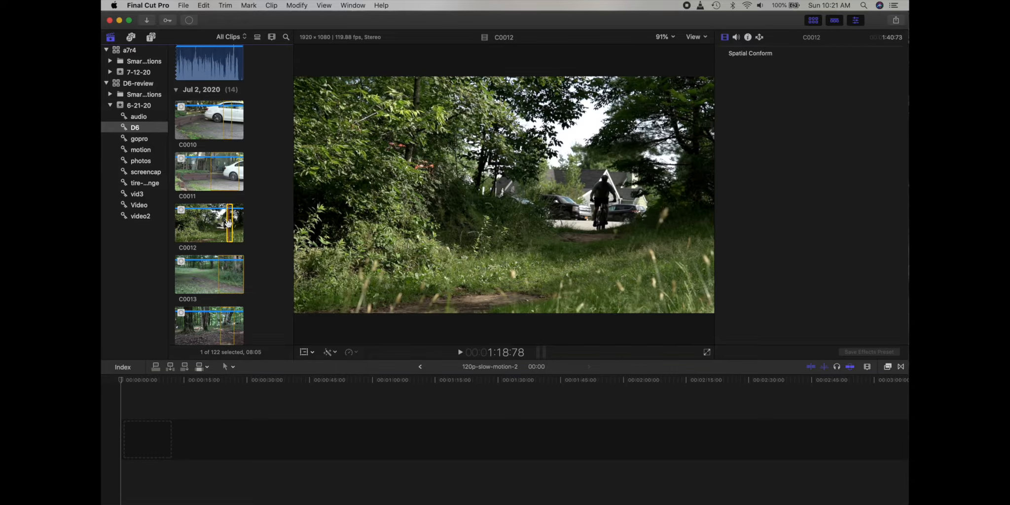
drag(229, 223, 140, 437)
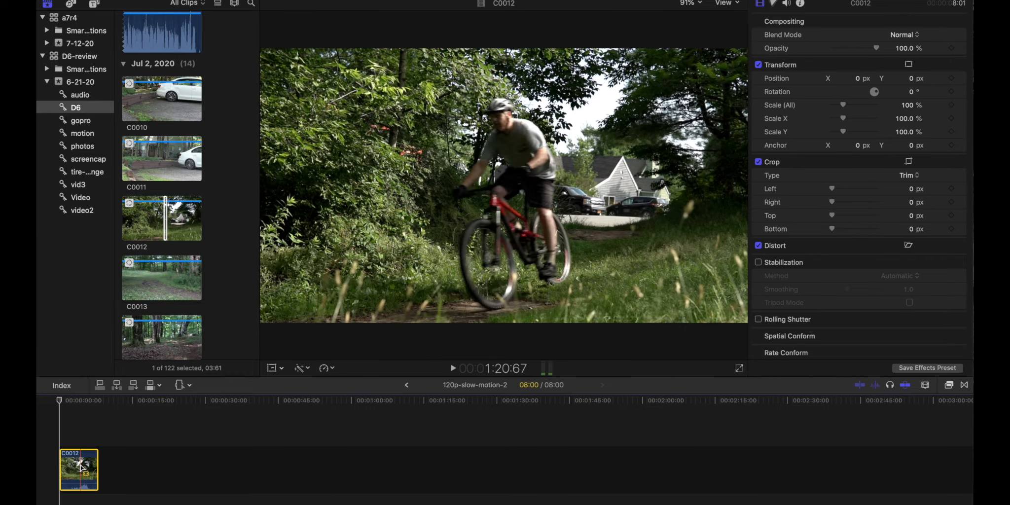
key(space)
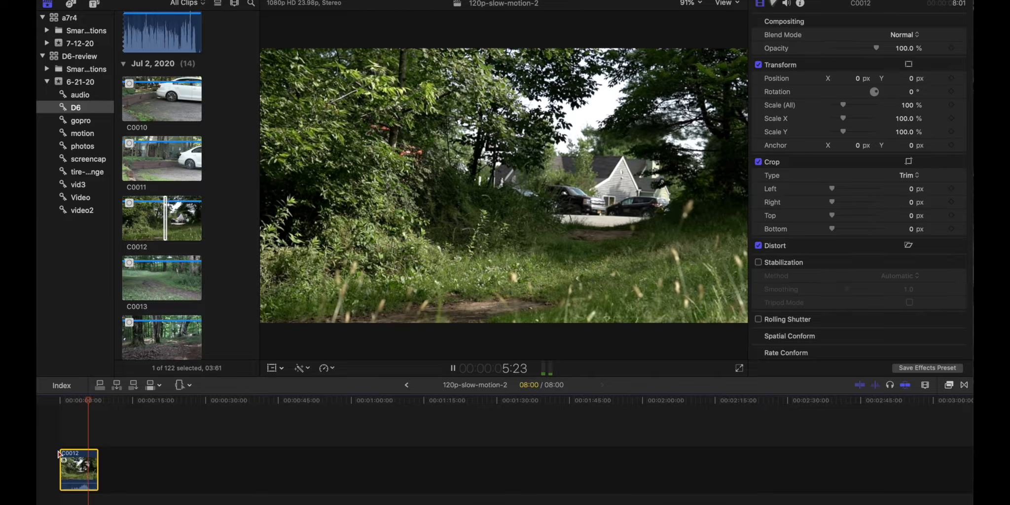
key(space)
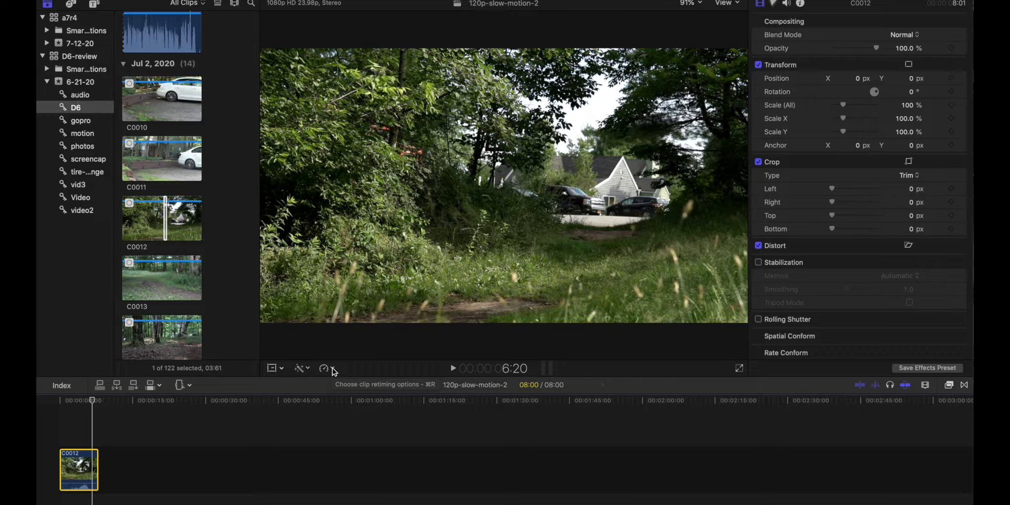
Step: Apply Automatic Speed to the C0012 clip in the timeline and play it from the start
click(332, 369)
click(332, 368)
click(332, 368)
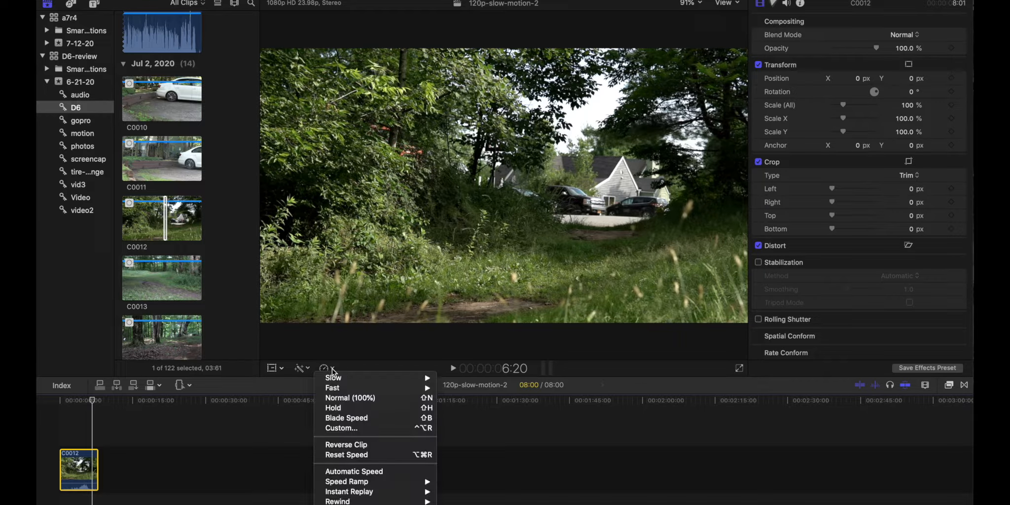
click(354, 472)
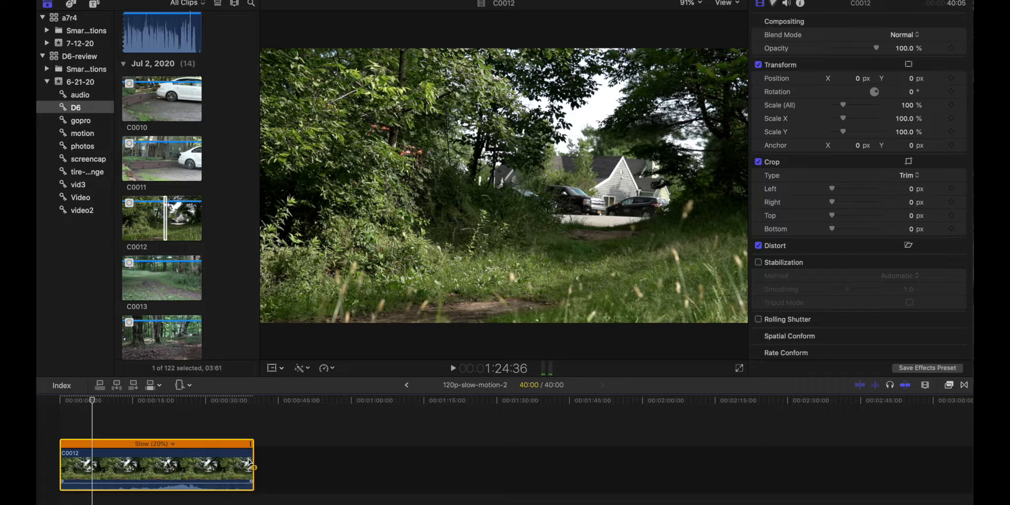
click(58, 398)
key(space)
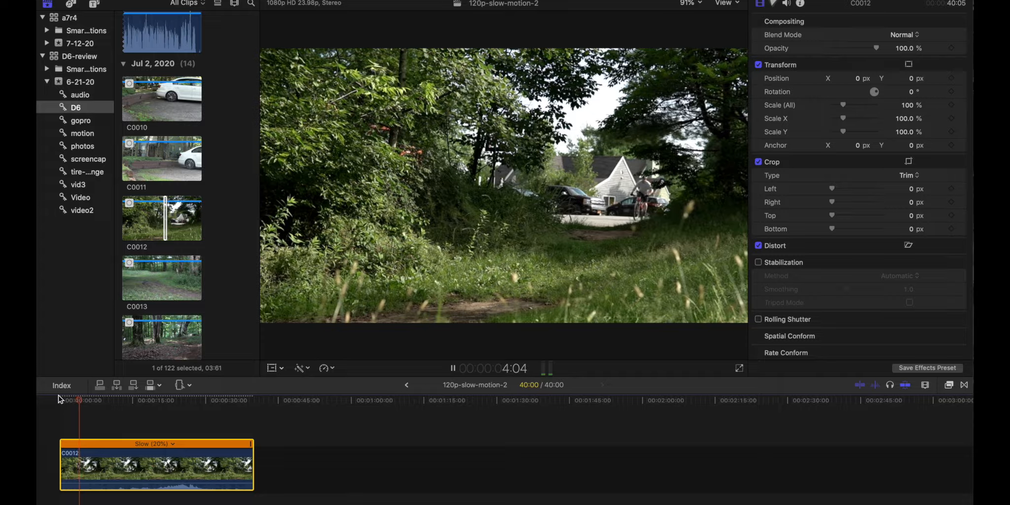
key(space)
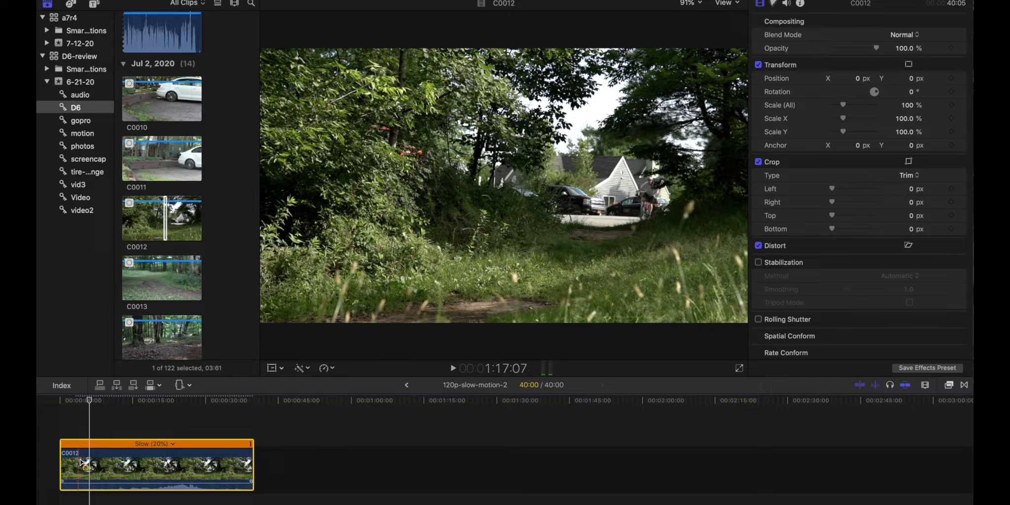
Step: With the Range Selection tool, select about the first 12:10 of C0012, set it to Normal (100%) speed, and play the result
click(182, 385)
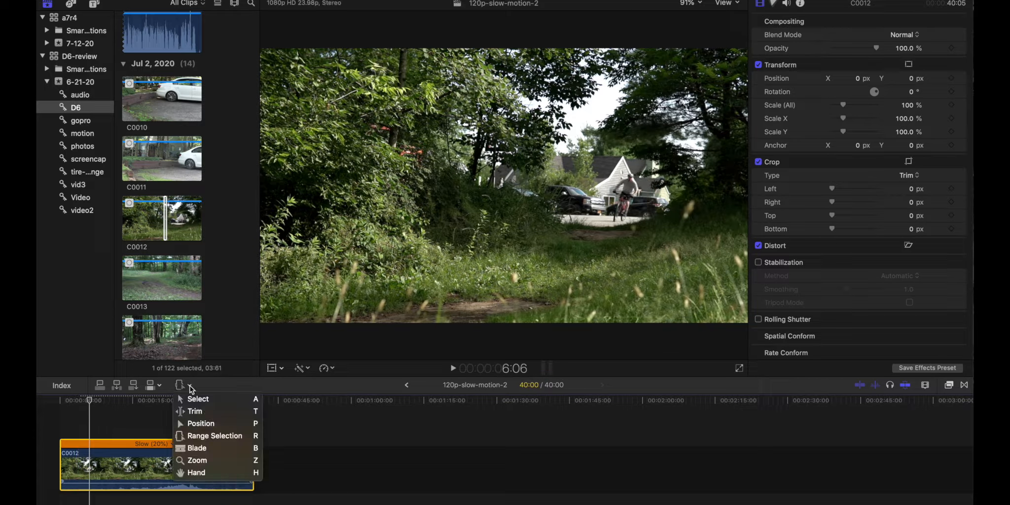
click(207, 436)
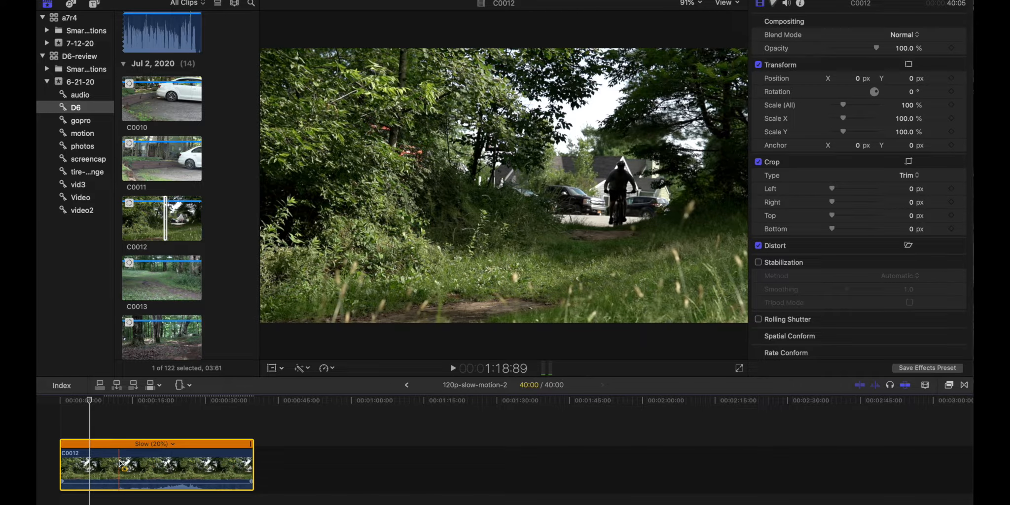
click(116, 461)
drag(116, 461, 61, 461)
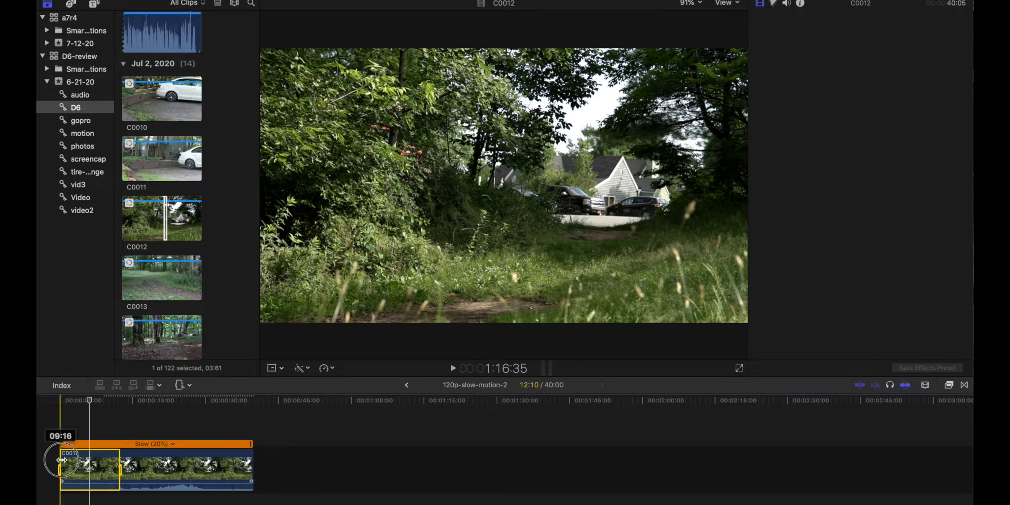
click(86, 452)
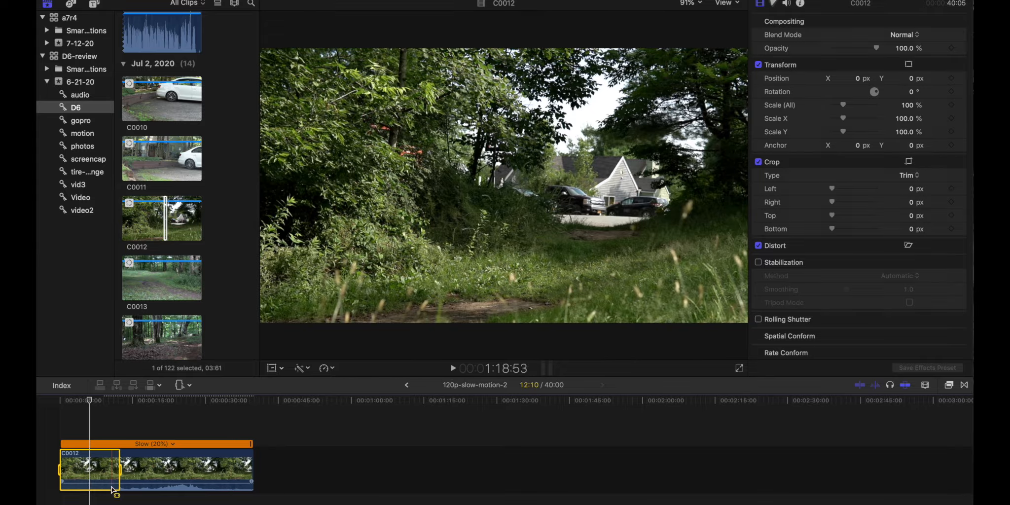
click(324, 368)
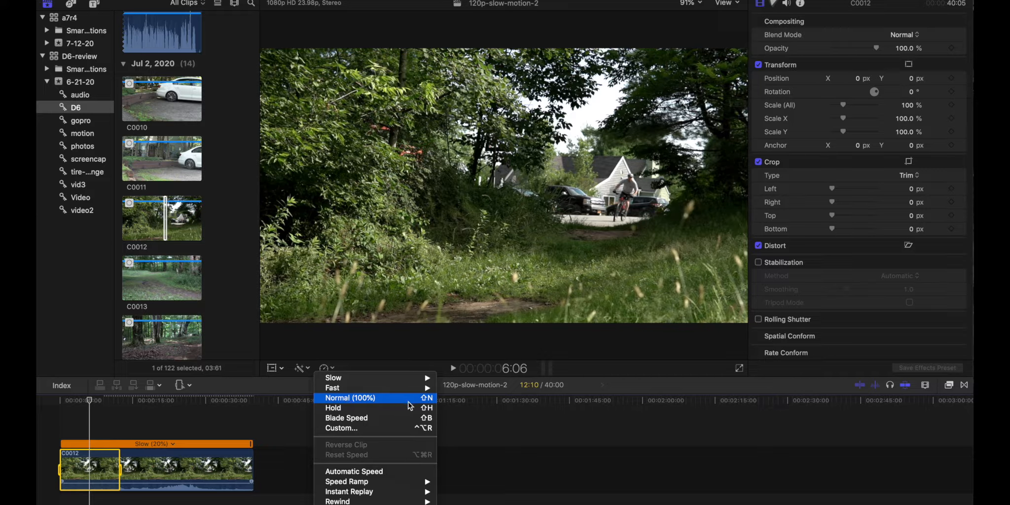
click(347, 401)
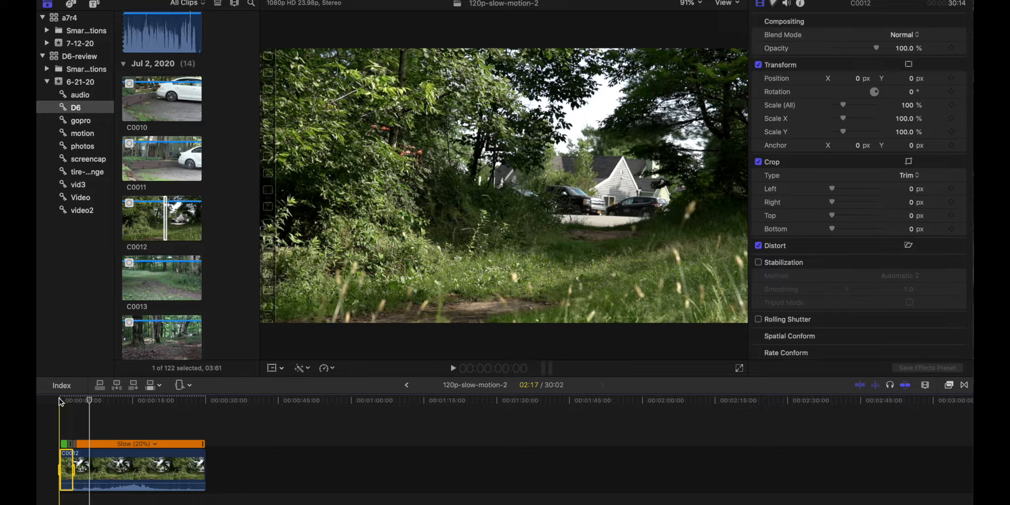
key(space)
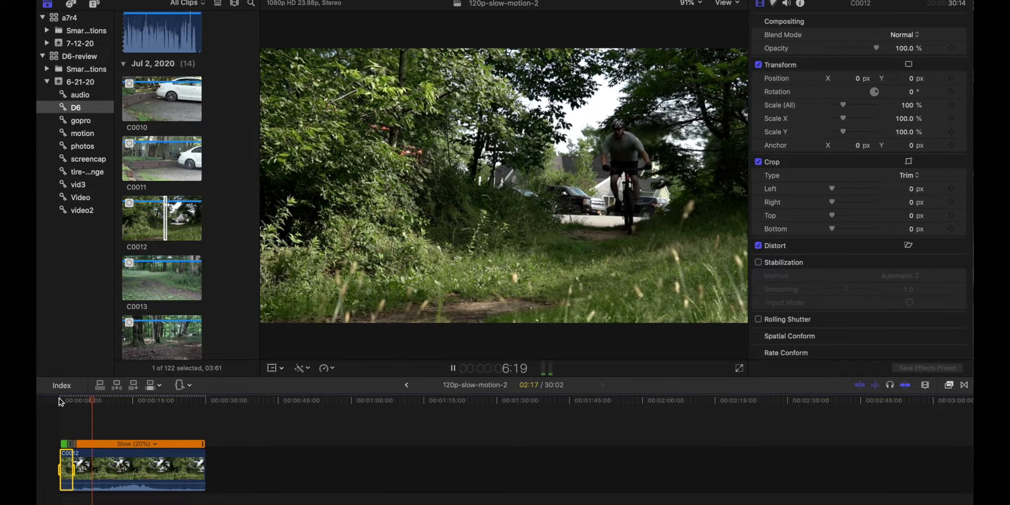
key(space)
Step: Select the range of C0012 from about 7:09 to its end, set it to Normal (100%) speed, and play the project from the start
drag(96, 466, 231, 465)
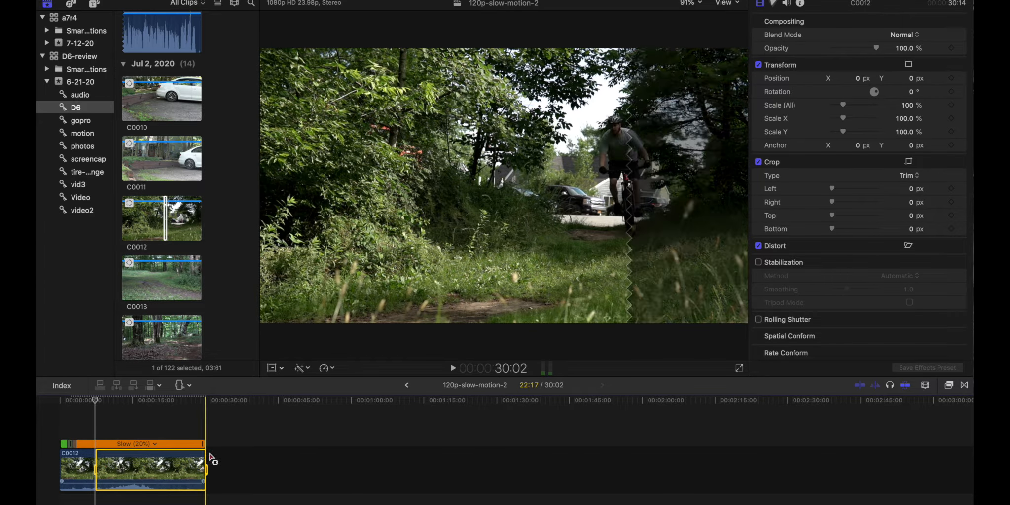
click(333, 369)
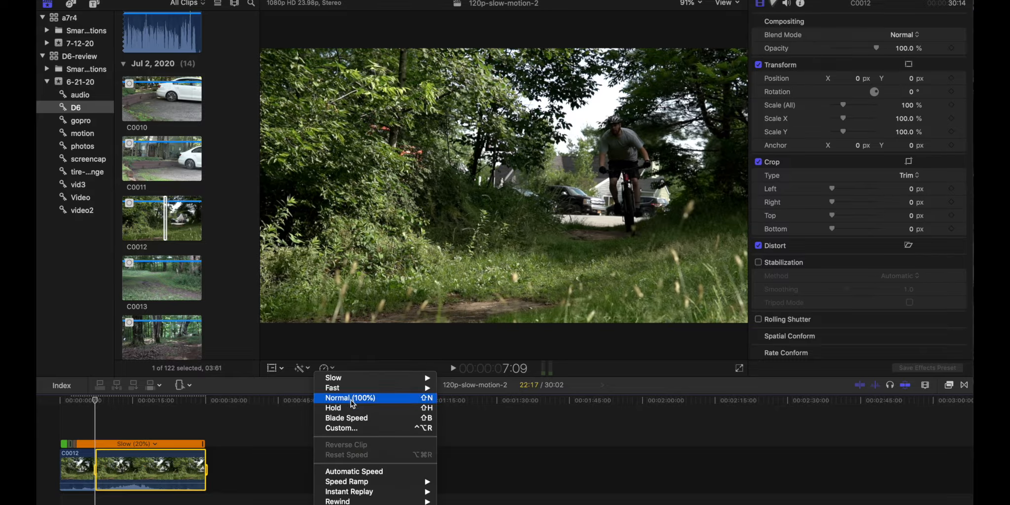
click(353, 398)
click(59, 400)
key(space)
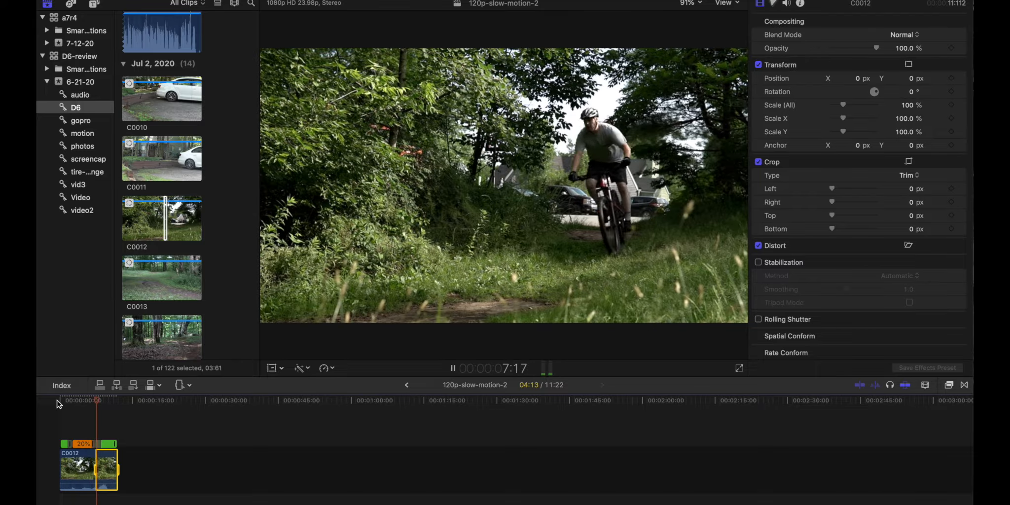
key(space)
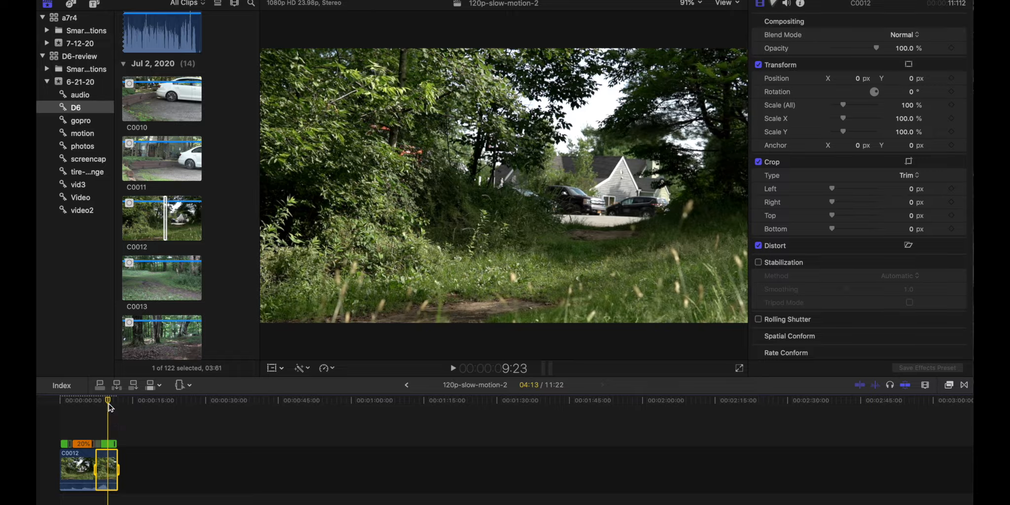
Step: Append the marked range of clip C0011 after C0012 in the timeline and play its opening bike drop
click(159, 163)
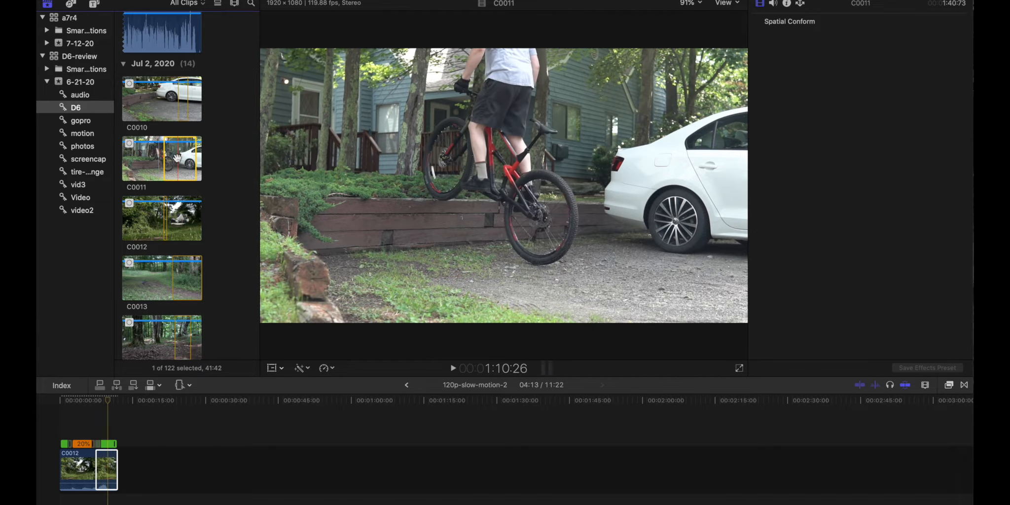
drag(166, 404, 150, 476)
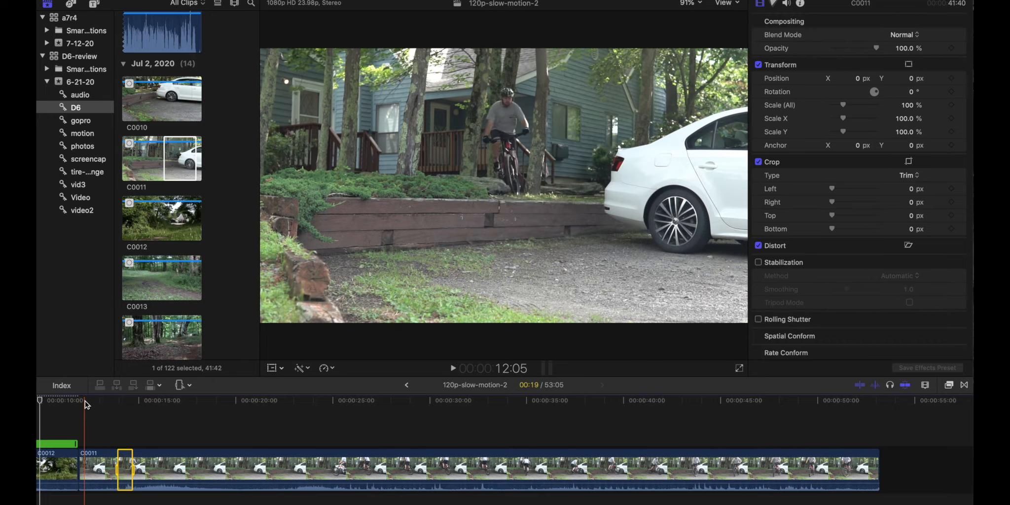
key(space)
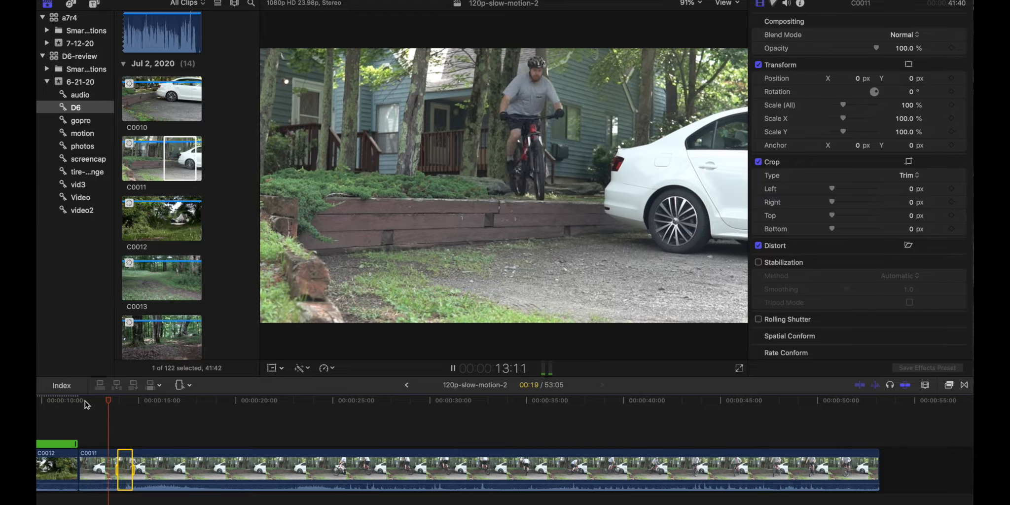
key(space)
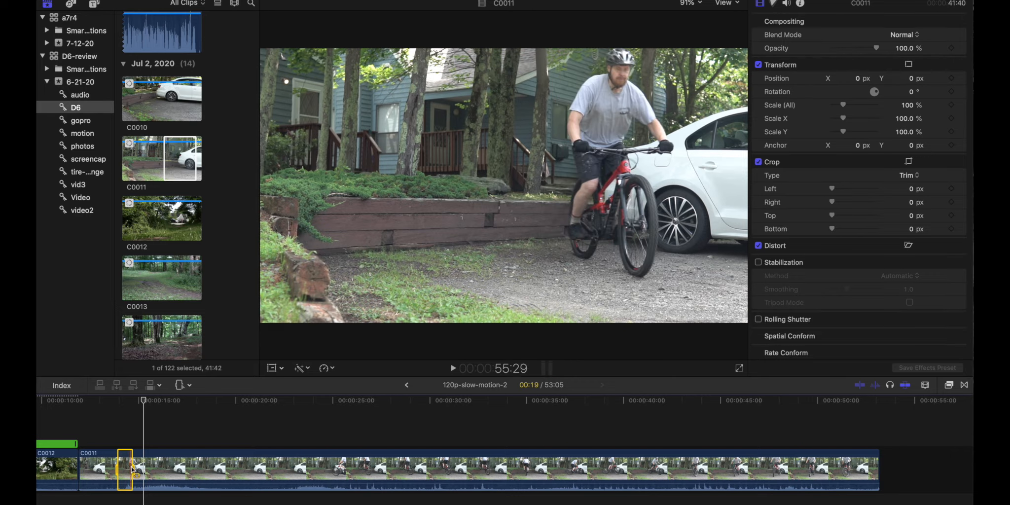
Step: Extend the selected range over the bike drop in C0011 to about 1:01, slow it to 25%, and play it back
drag(132, 469, 137, 469)
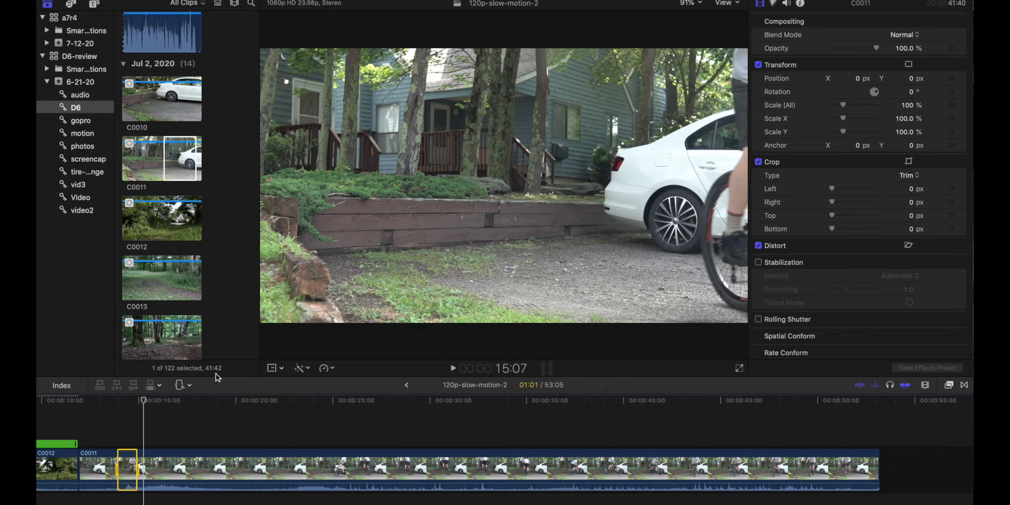
click(333, 370)
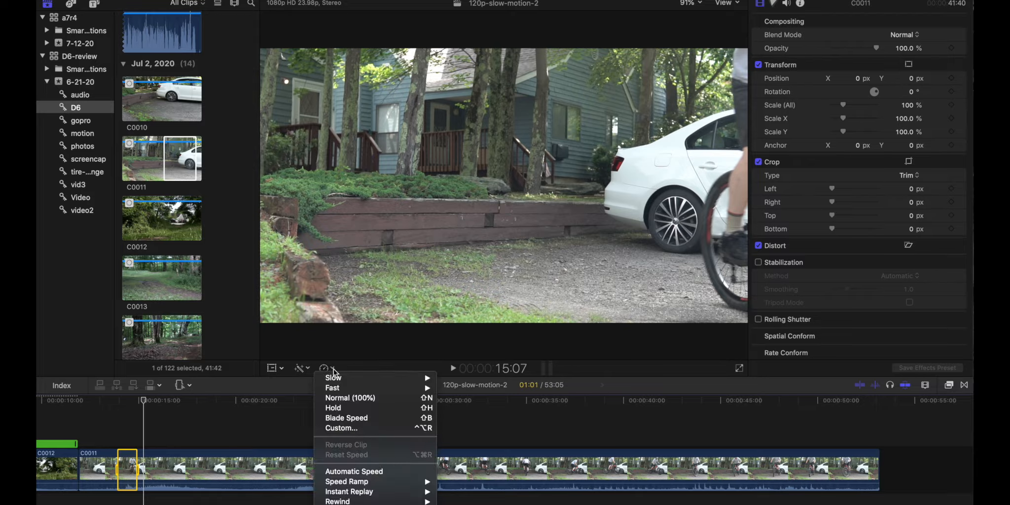
mouse_move(334, 378)
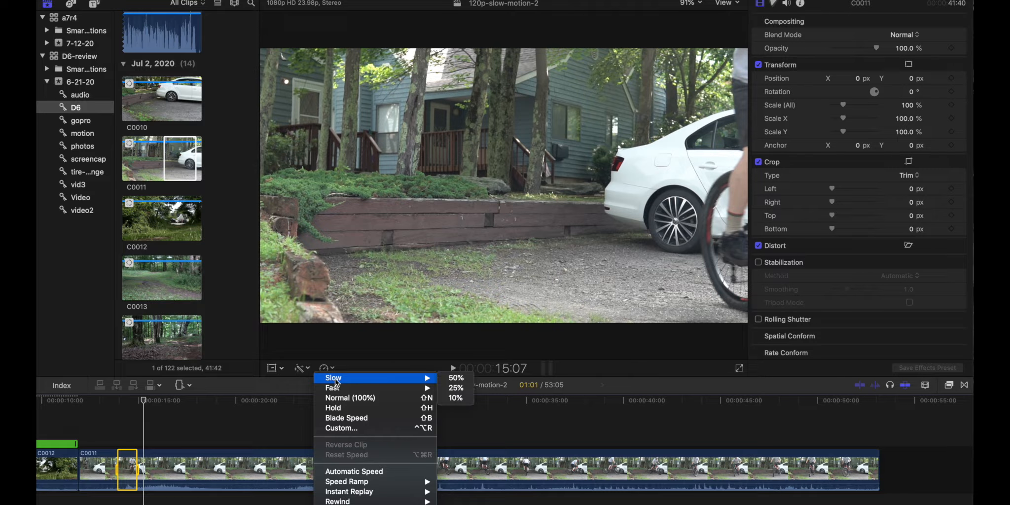
click(466, 388)
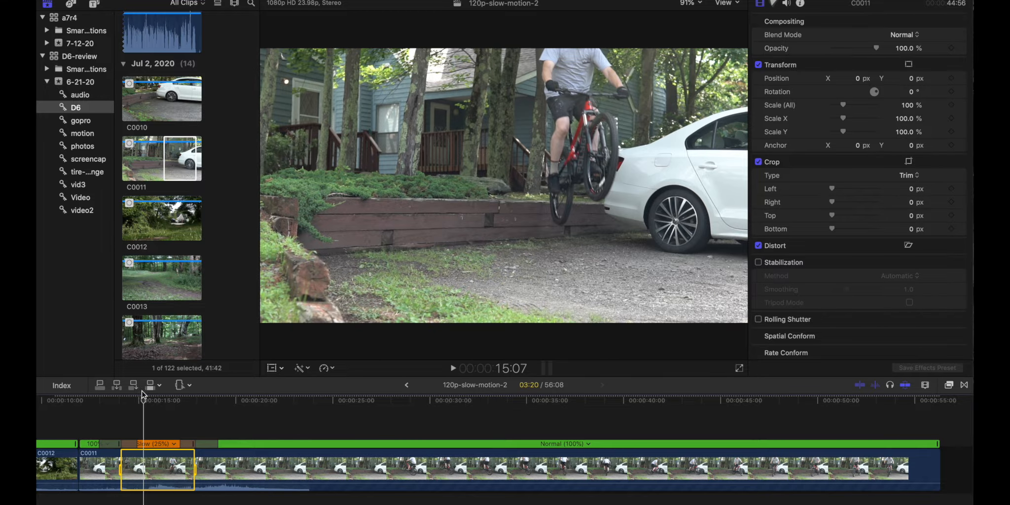
key(space)
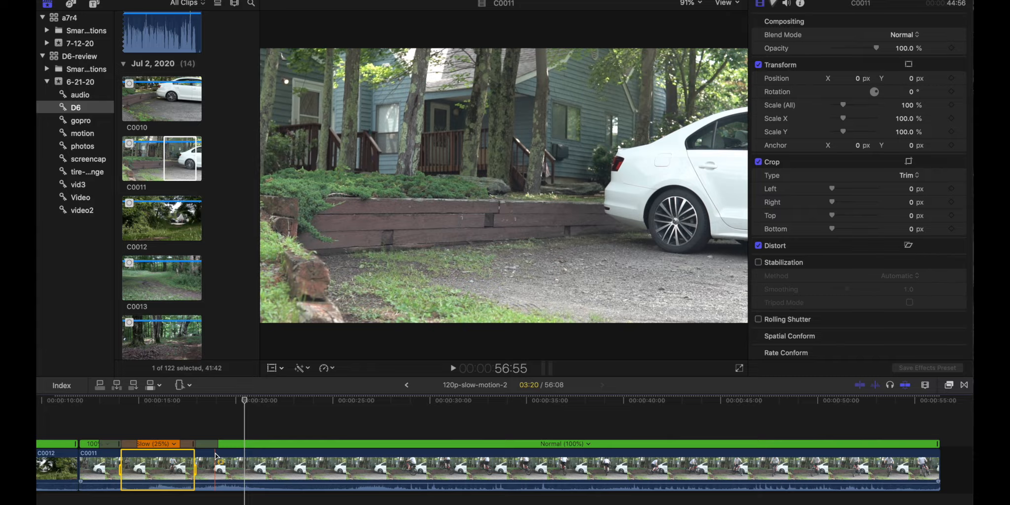
Step: Select a range of about 1:19 over the next bike drop, near the middle of C0011, and slow it to 25%
scroll(215, 455, left, 8)
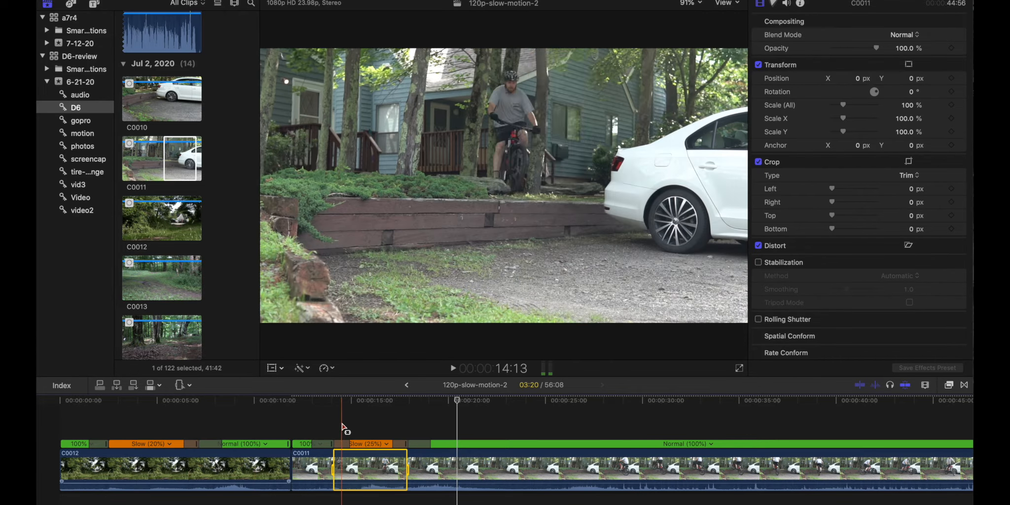
scroll(296, 439, right, 2)
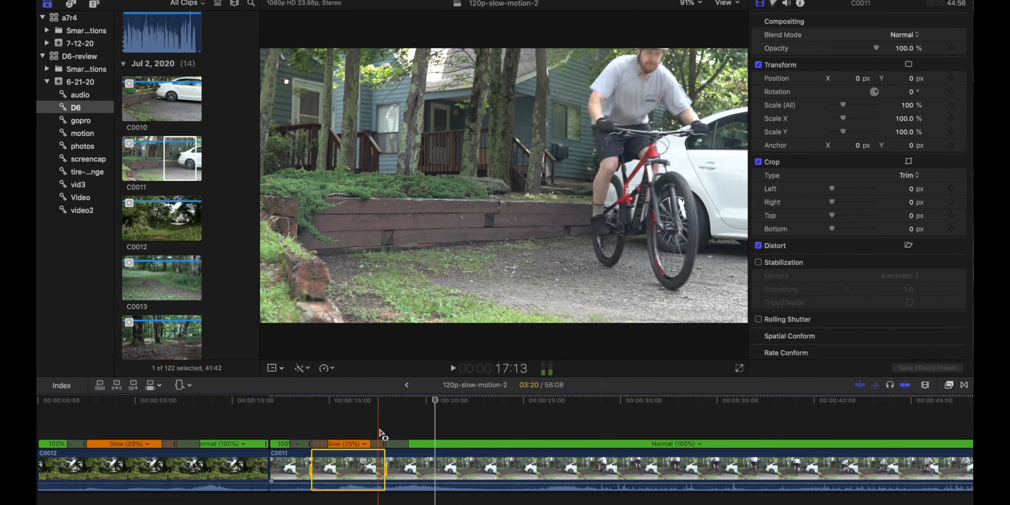
scroll(450, 469, right, 9)
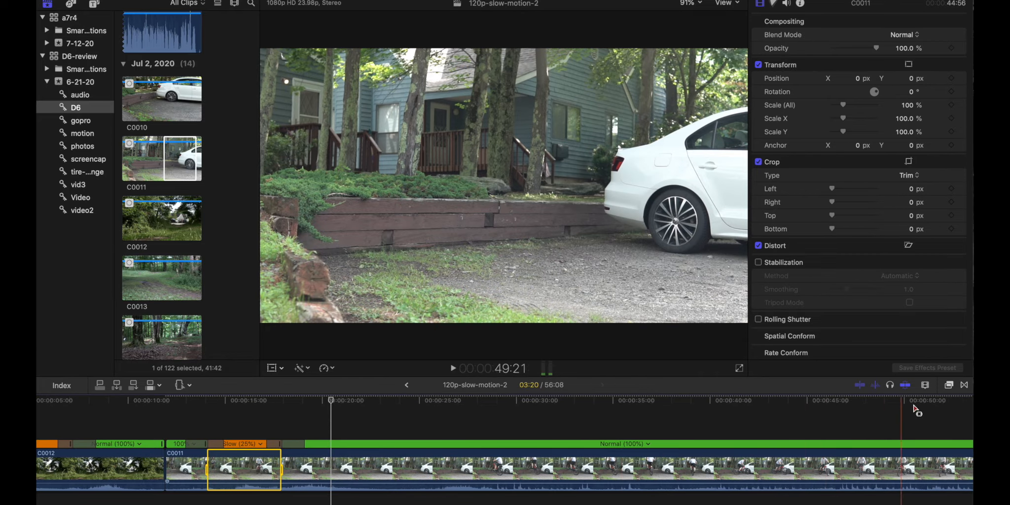
click(927, 389)
key(super+minus)
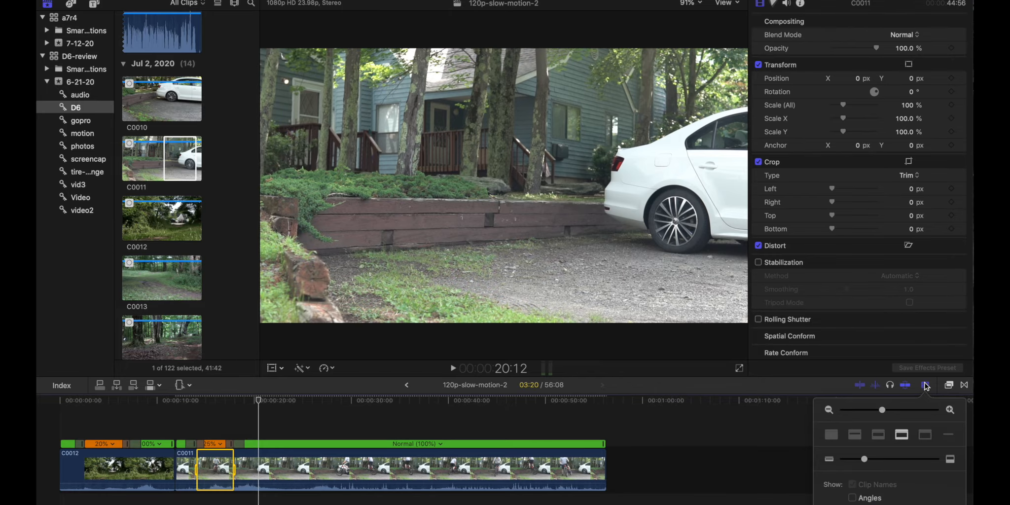
click(930, 387)
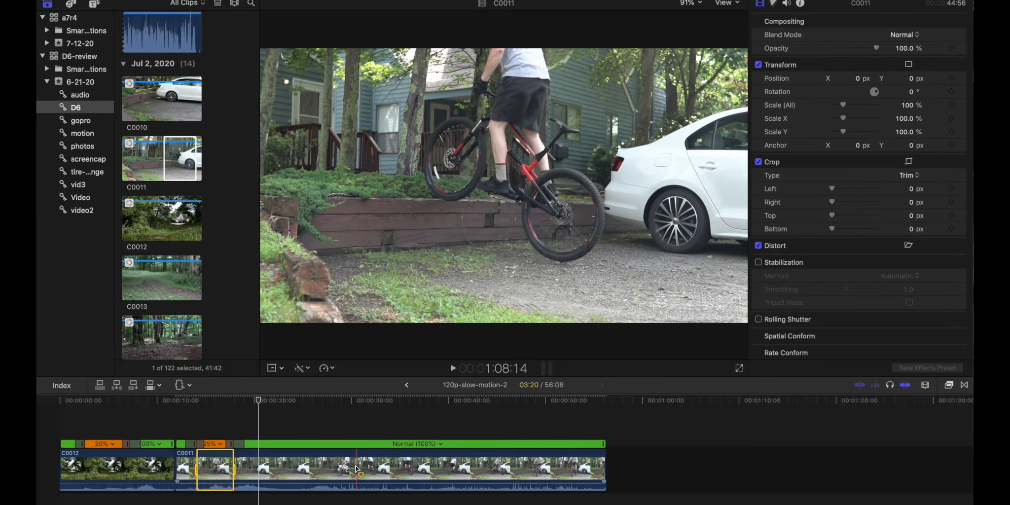
drag(348, 469, 371, 468)
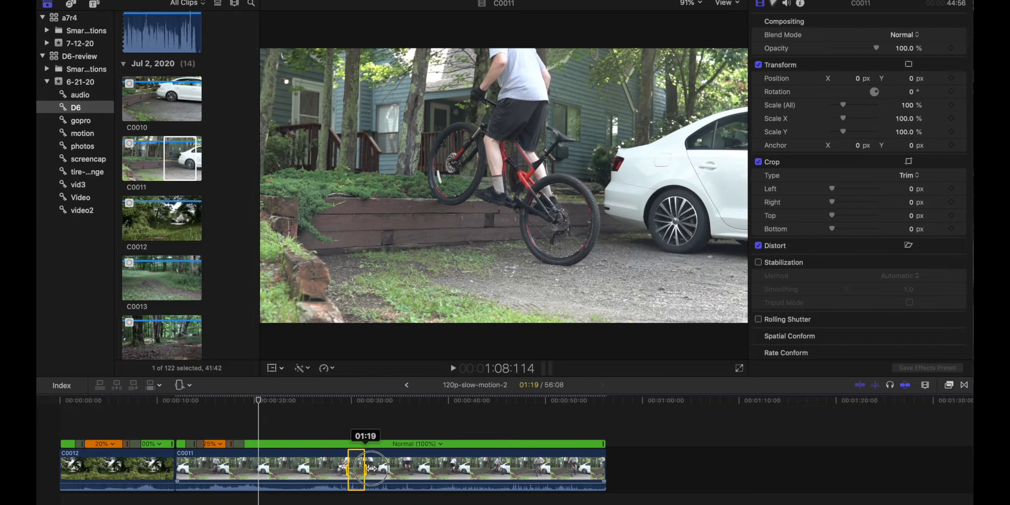
click(331, 369)
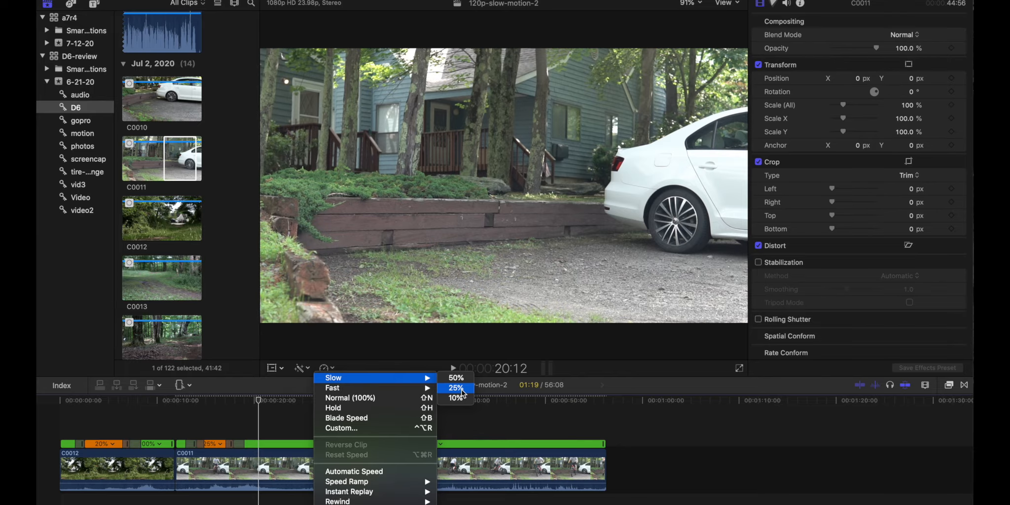
click(459, 388)
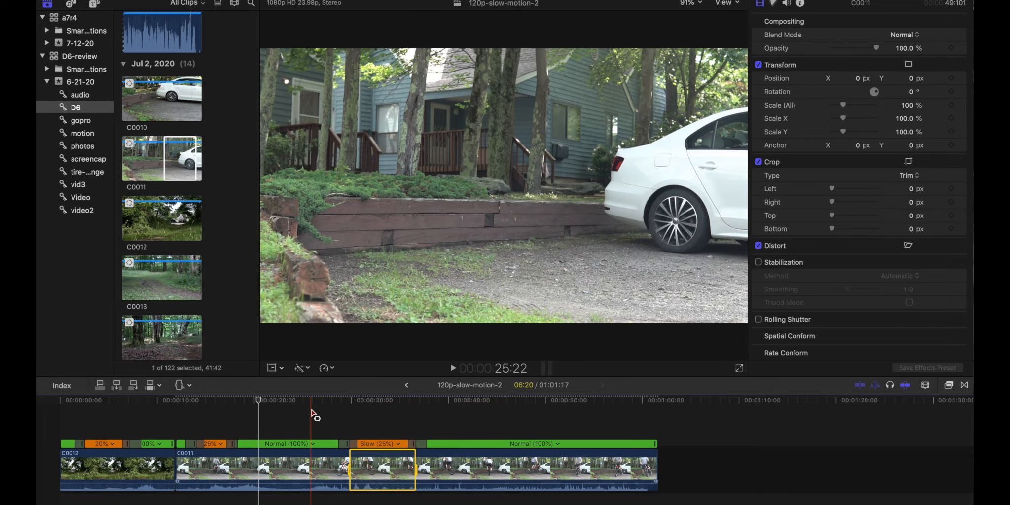